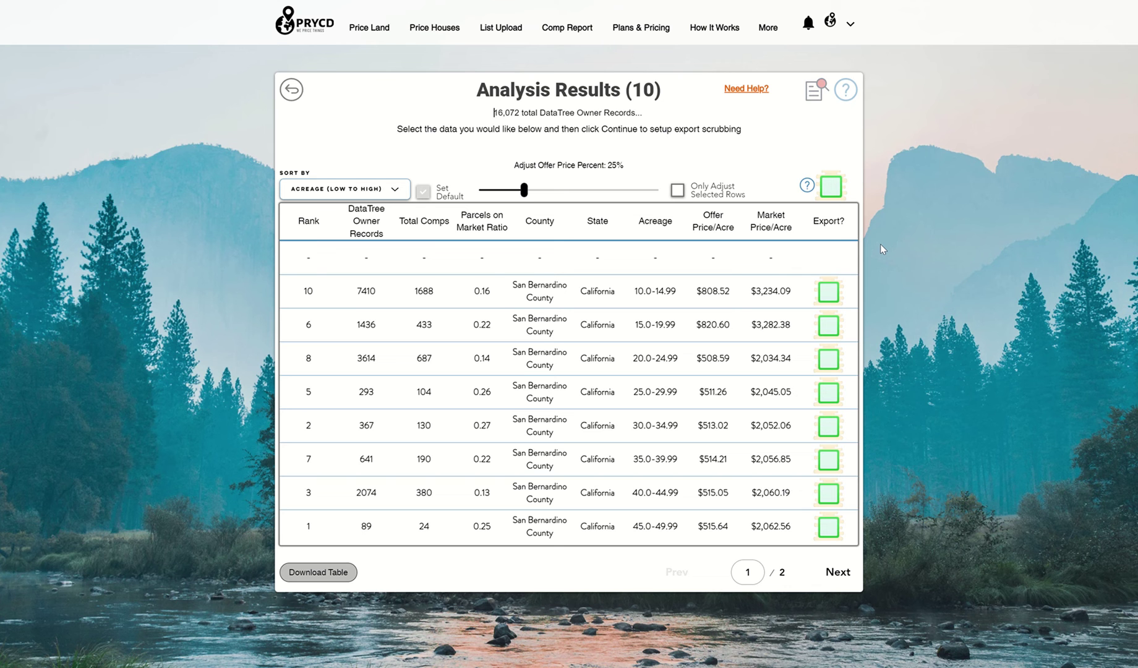
click(811, 95)
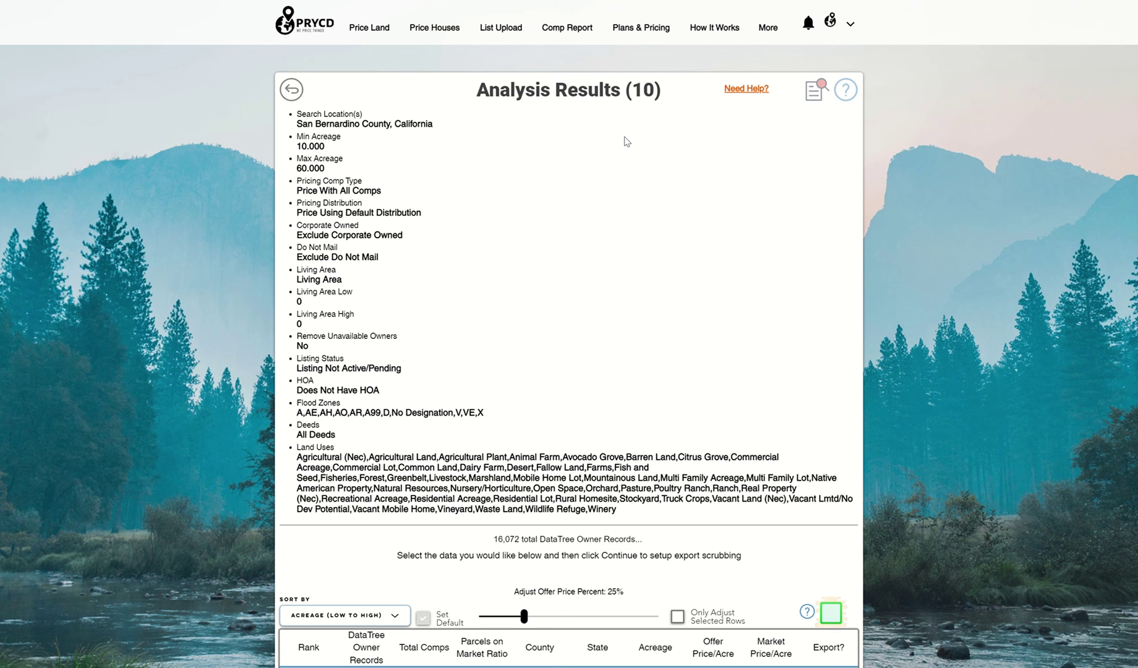
click(816, 90)
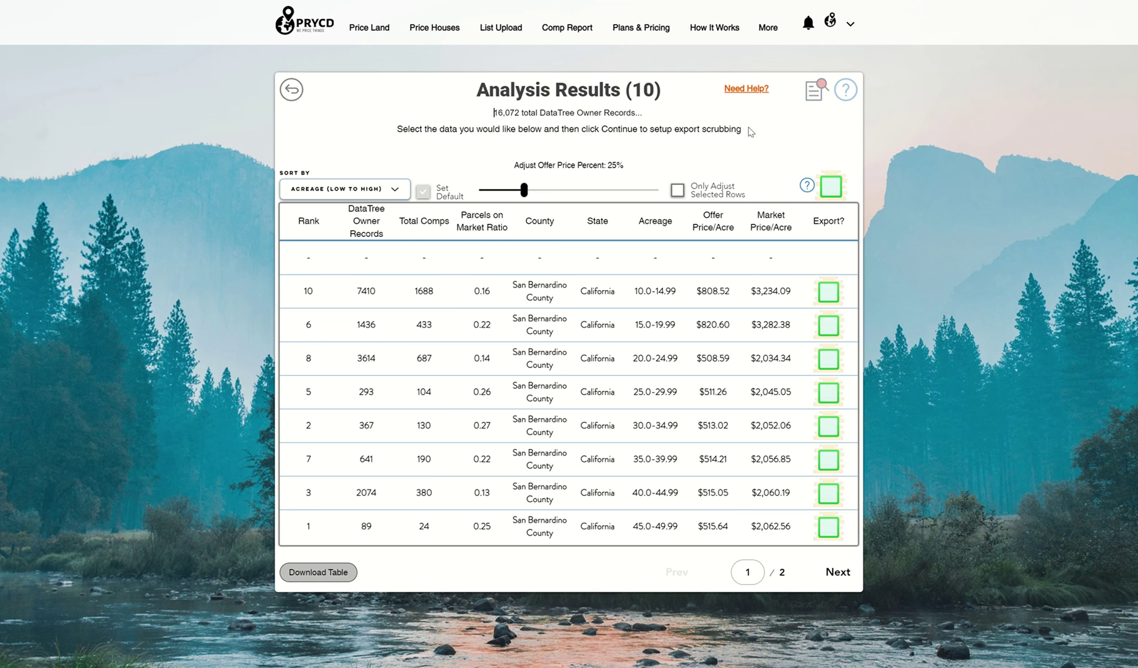